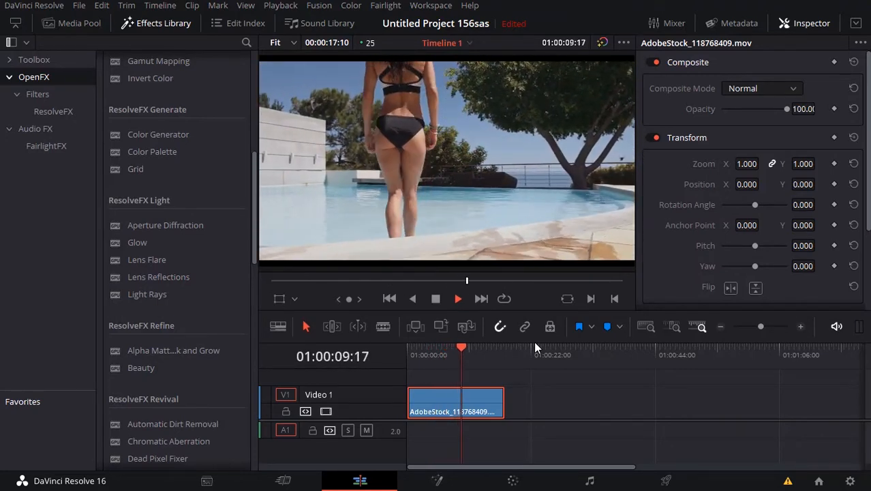
Step: Split the clip at 01:00:10:21 and again a little further along, and briefly play back from the first cut
{"action": "key", "text": "space"}
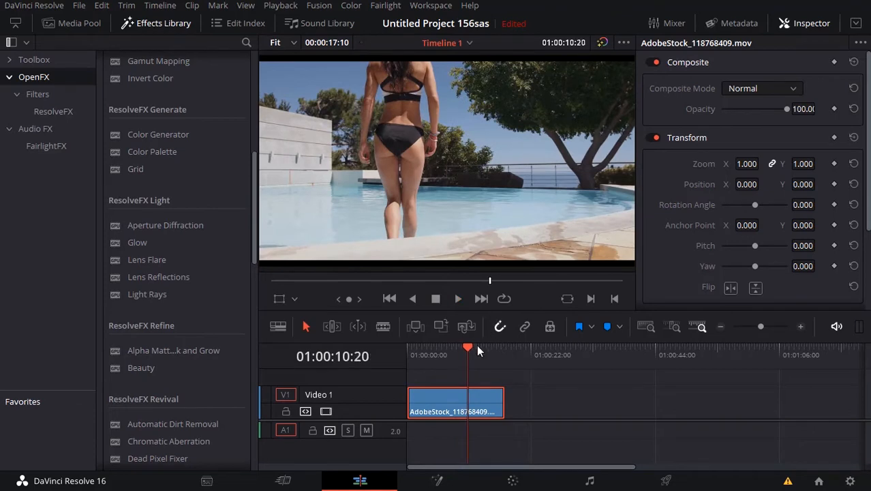
{"action": "left_click_drag", "start_coordinate": [467, 350], "coordinate": [467, 353]}
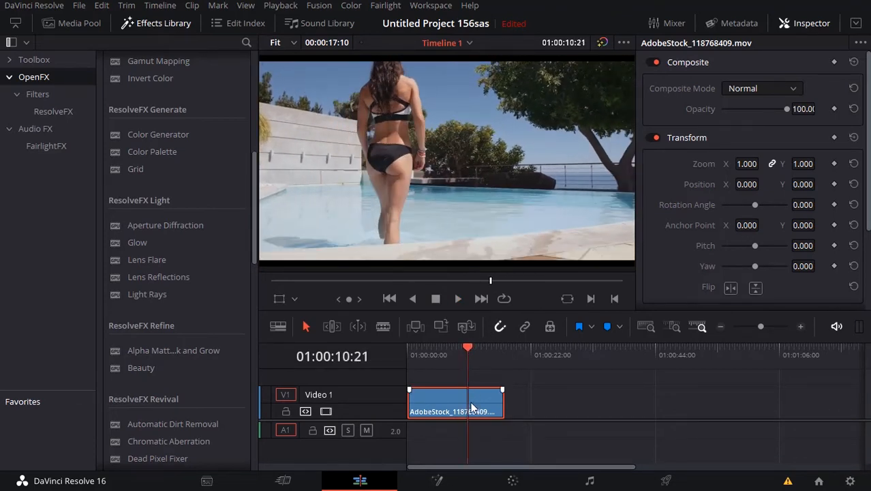
{"action": "left_click", "coordinate": [383, 326]}
{"action": "left_click", "coordinate": [468, 402]}
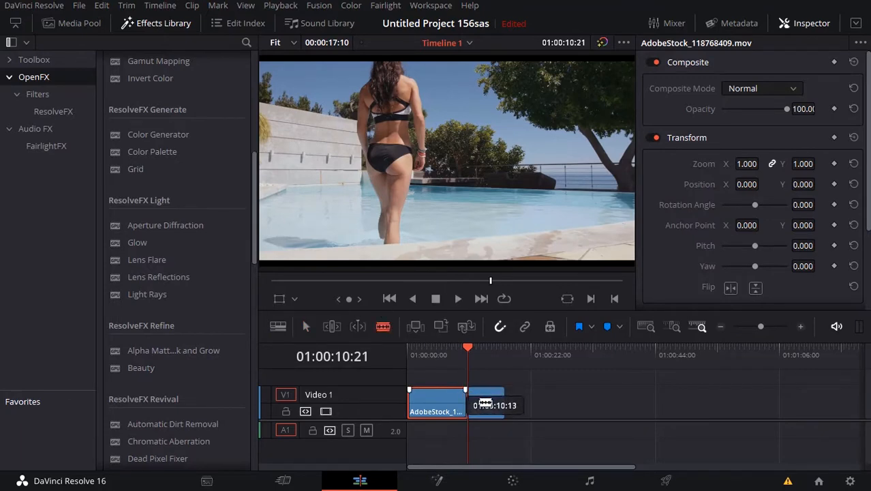
{"action": "left_click", "coordinate": [488, 402]}
{"action": "key", "text": "space"}
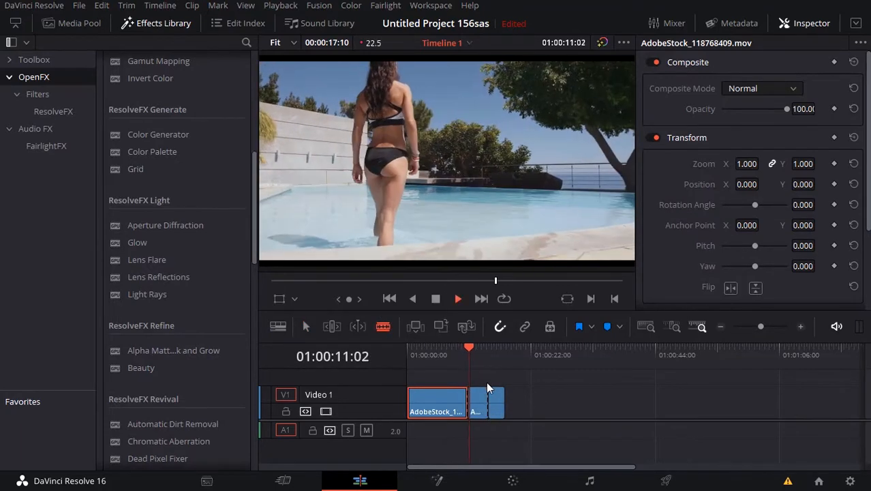
{"action": "key", "text": "space"}
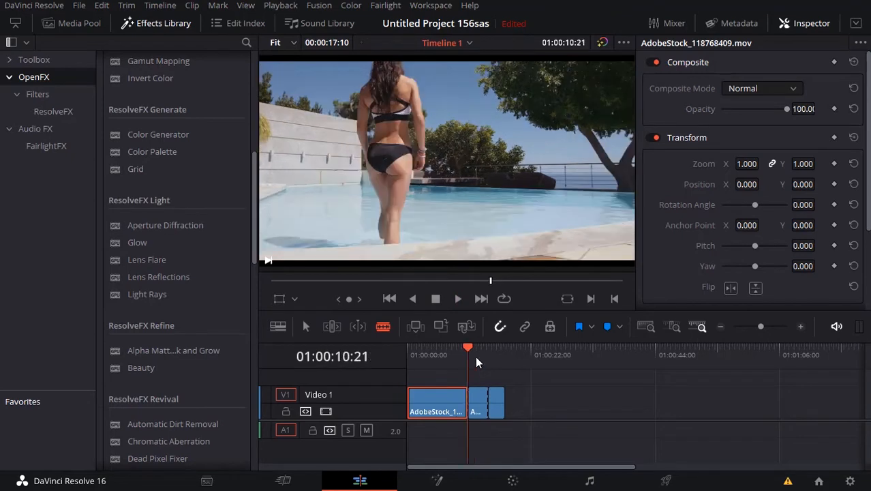
Step: Apply the Lens Blur effect to the middle segment of the clip and play that part back
{"action": "scroll", "coordinate": [166, 190], "scroll_direction": "up", "scroll_amount": 3}
{"action": "scroll", "coordinate": [166, 191], "scroll_direction": "up", "scroll_amount": 3}
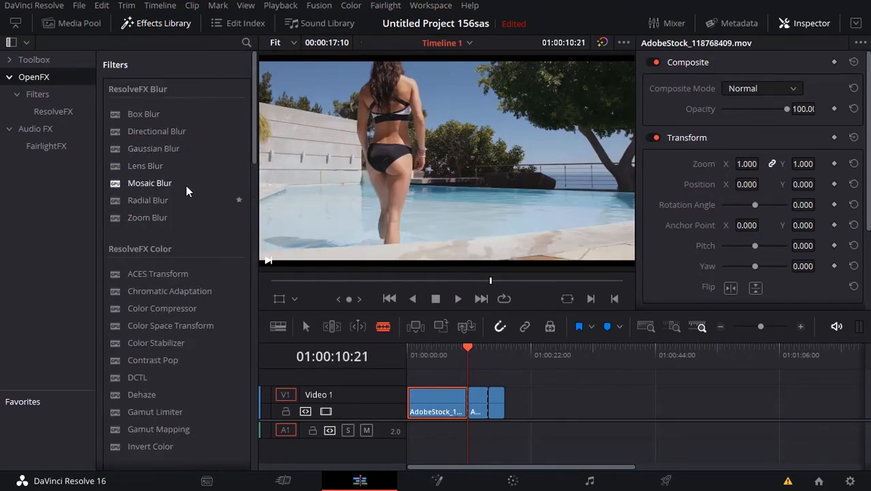
{"action": "left_click_drag", "start_coordinate": [152, 169], "coordinate": [477, 404]}
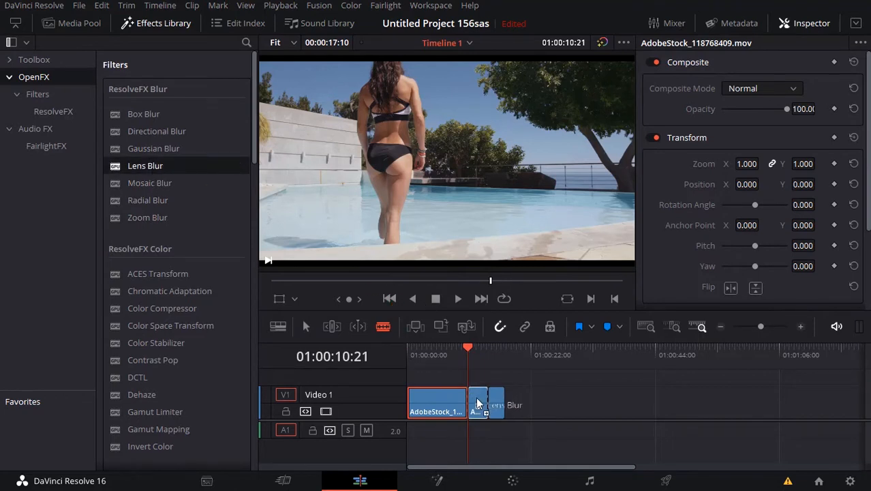
{"action": "left_click_drag", "start_coordinate": [477, 403], "coordinate": [477, 404]}
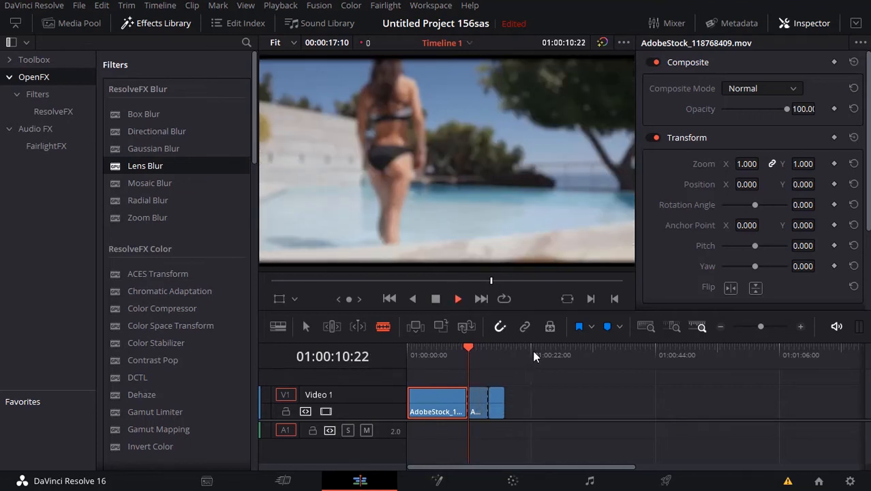
{"action": "key", "text": "space"}
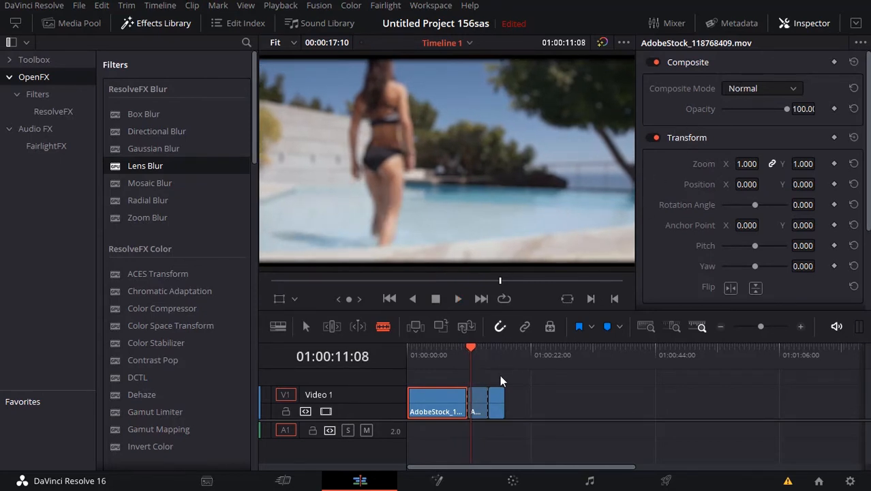
{"action": "key", "text": "ctrl+z"}
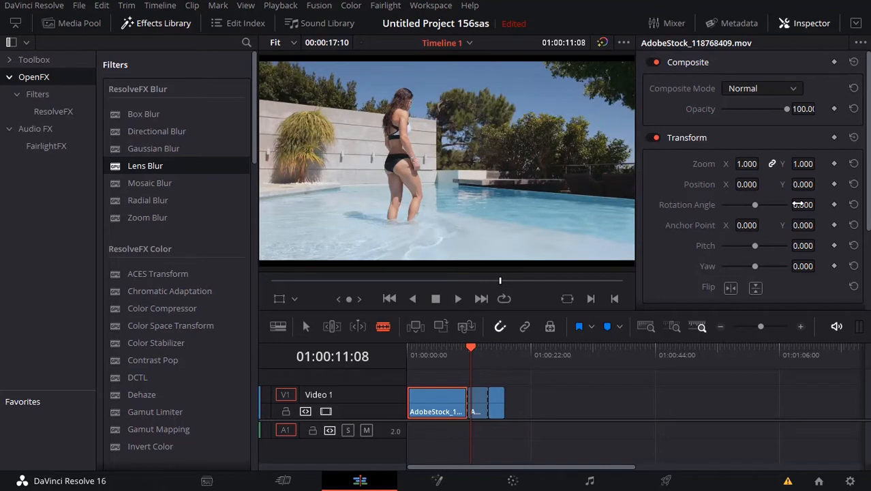
Step: Examine the shape and control parameters of the Lens Blur effect on the middle segment
{"action": "left_click", "coordinate": [306, 326]}
{"action": "left_click", "coordinate": [480, 402]}
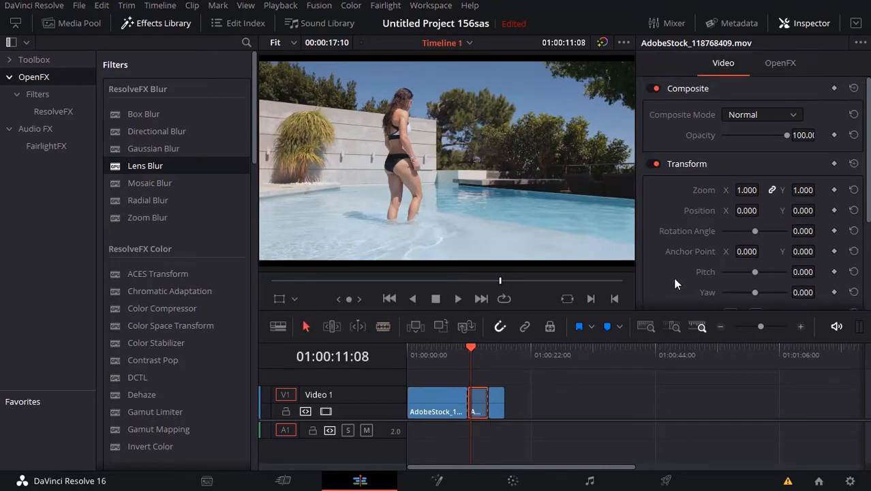
{"action": "left_click", "coordinate": [789, 61]}
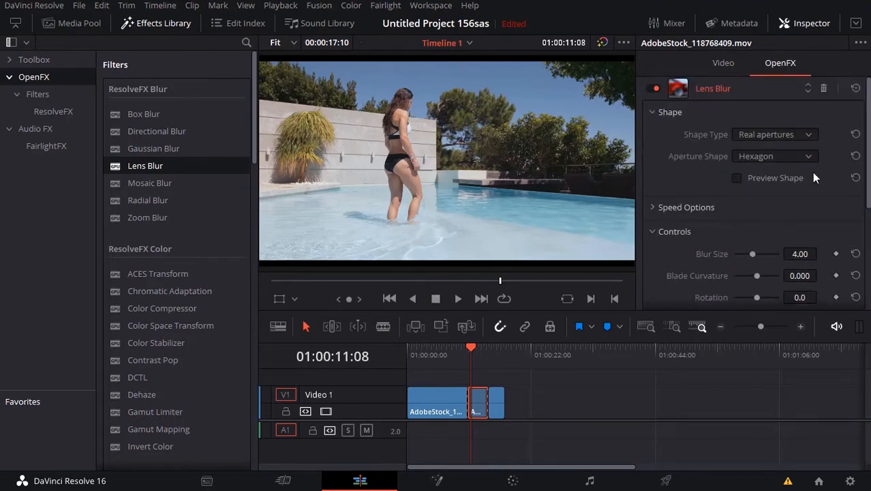
{"action": "scroll", "coordinate": [764, 263], "scroll_direction": "down", "scroll_amount": 1}
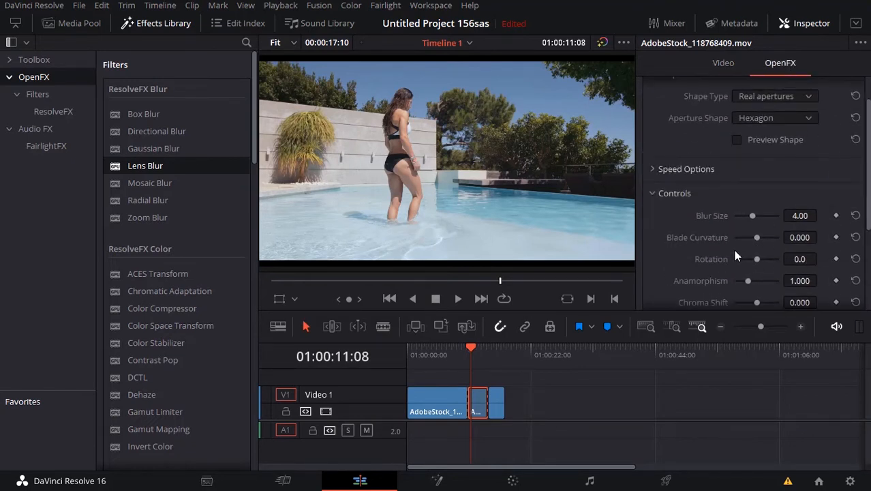
{"action": "scroll", "coordinate": [755, 260], "scroll_direction": "down", "scroll_amount": 1}
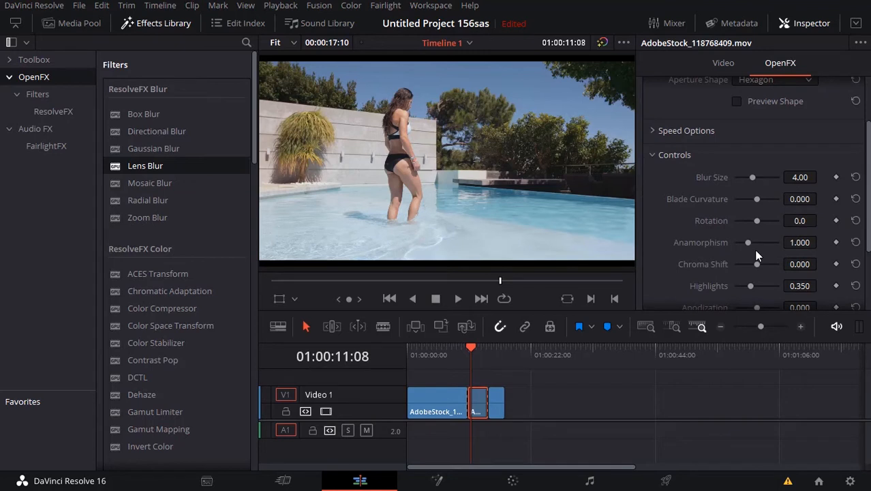
{"action": "scroll", "coordinate": [756, 254], "scroll_direction": "up", "scroll_amount": 2}
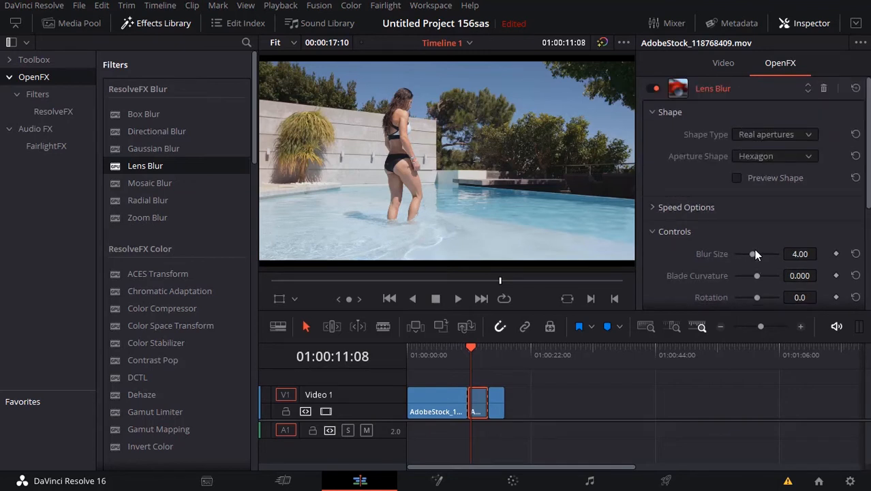
{"action": "scroll", "coordinate": [755, 254], "scroll_direction": "down", "scroll_amount": 1}
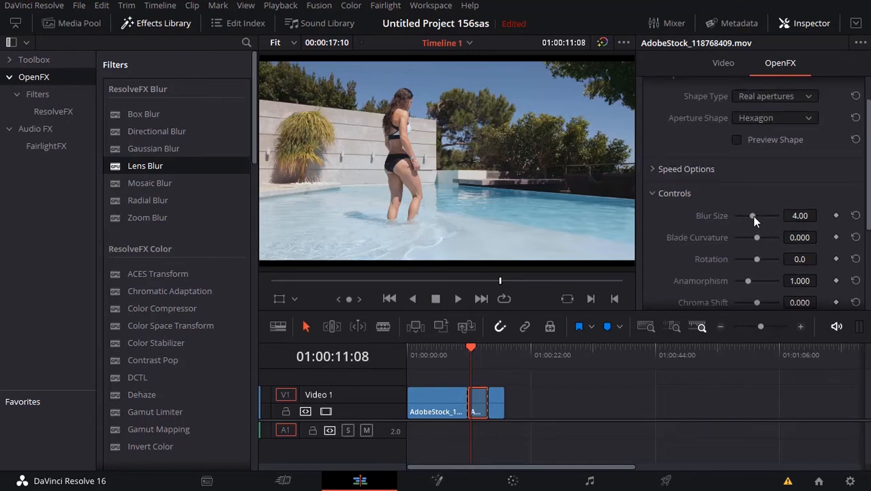
Step: Keyframe the Lens Blur's Blur Size from 0.00 at 01:00:12:05 to 6.32 at 01:00:13:17
{"action": "left_click", "coordinate": [468, 352]}
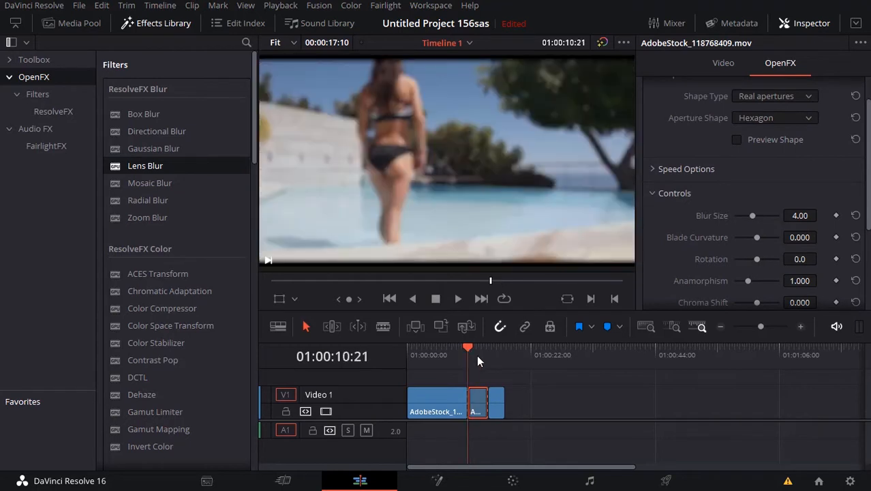
{"action": "left_click_drag", "start_coordinate": [470, 352], "coordinate": [475, 352]}
{"action": "left_click_drag", "start_coordinate": [754, 216], "coordinate": [727, 218]}
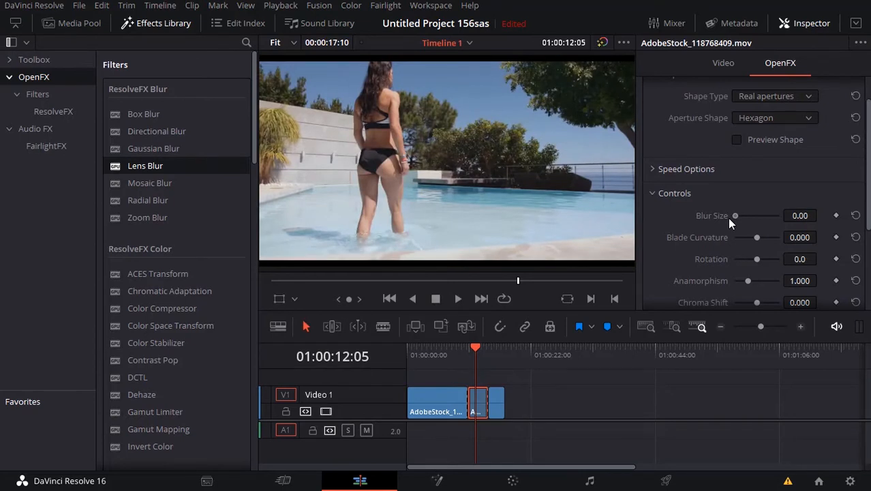
{"action": "left_click", "coordinate": [835, 215]}
{"action": "left_click_drag", "start_coordinate": [469, 356], "coordinate": [483, 357]}
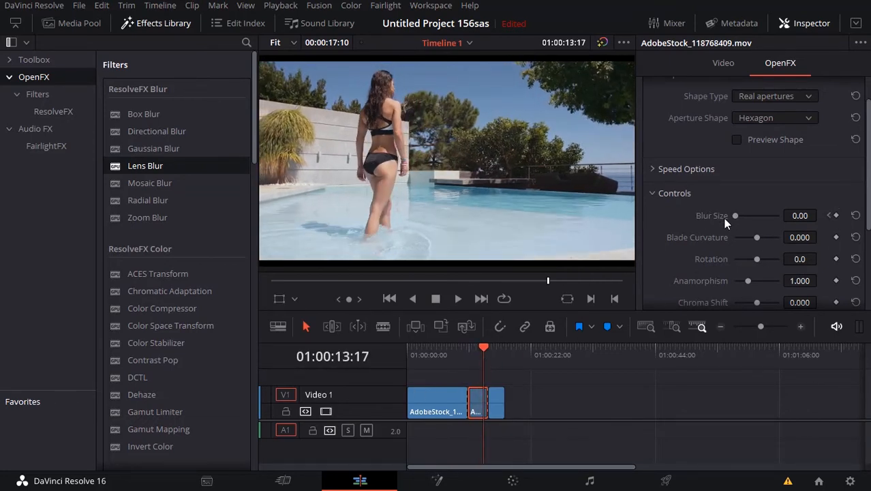
{"action": "left_click_drag", "start_coordinate": [734, 215], "coordinate": [763, 218]}
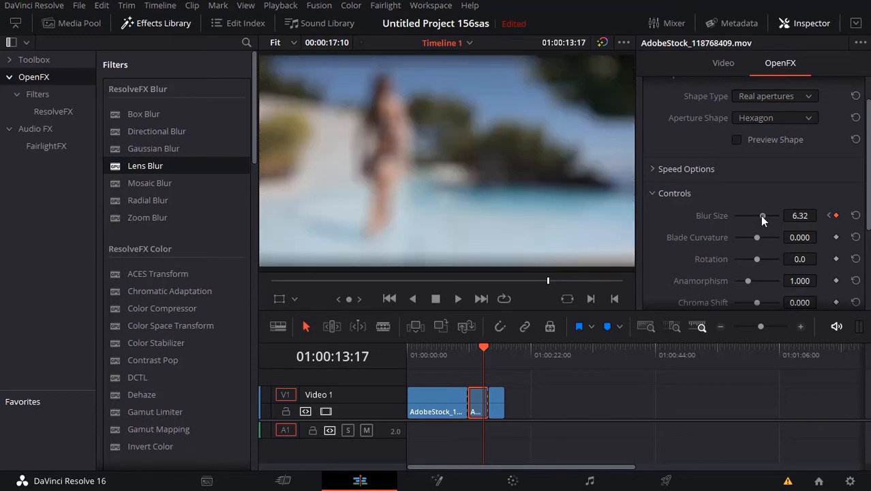
Step: Play back the middle segment several times to review the animated blur
{"action": "left_click_drag", "start_coordinate": [488, 345], "coordinate": [467, 353]}
{"action": "key", "text": "space"}
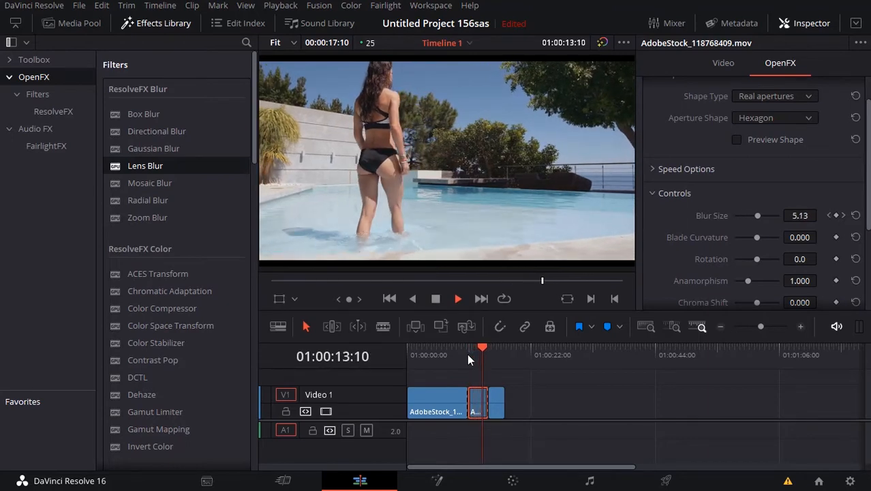
{"action": "key", "text": "space"}
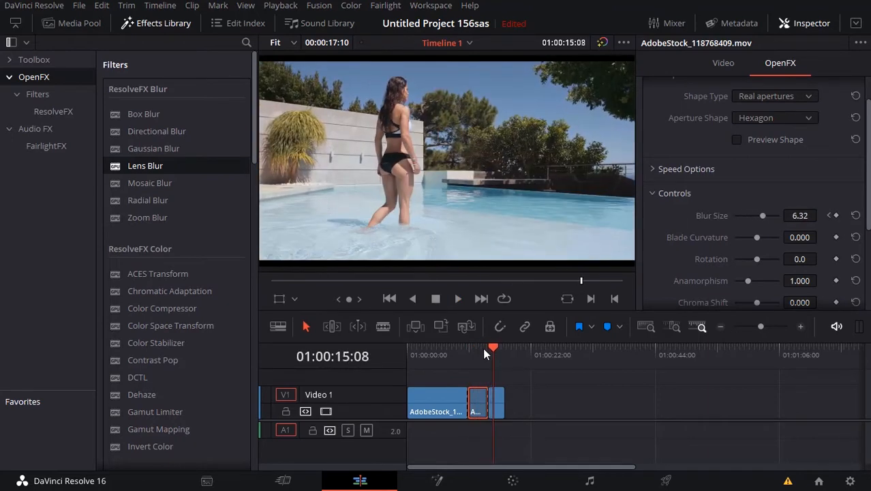
{"action": "left_click_drag", "start_coordinate": [491, 349], "coordinate": [471, 362]}
{"action": "key", "text": "space"}
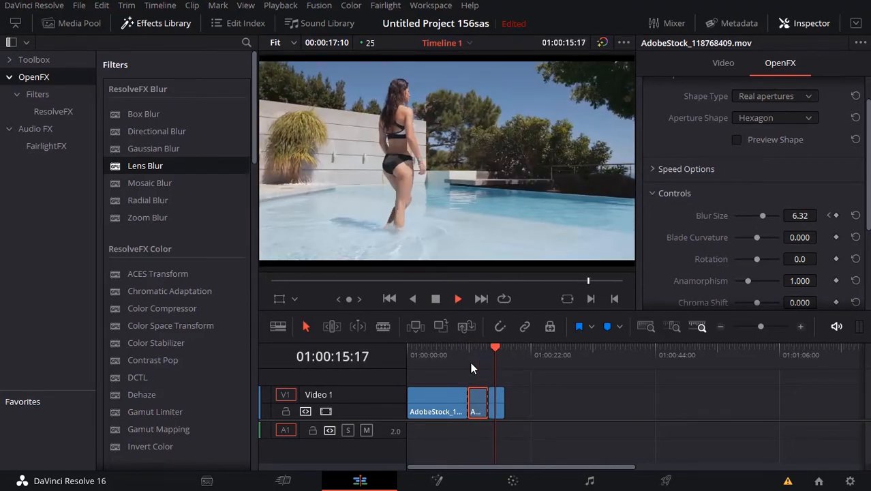
{"action": "key", "text": "space"}
{"action": "left_click_drag", "start_coordinate": [501, 361], "coordinate": [473, 368]}
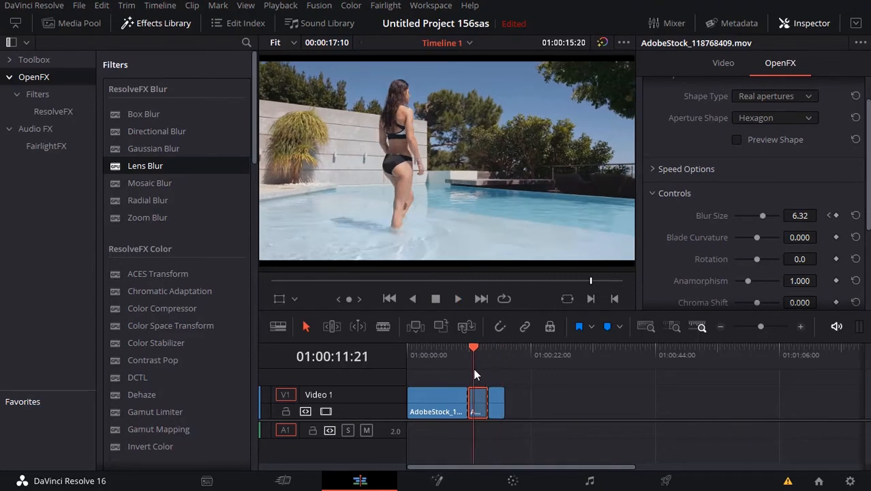
{"action": "key", "text": "space"}
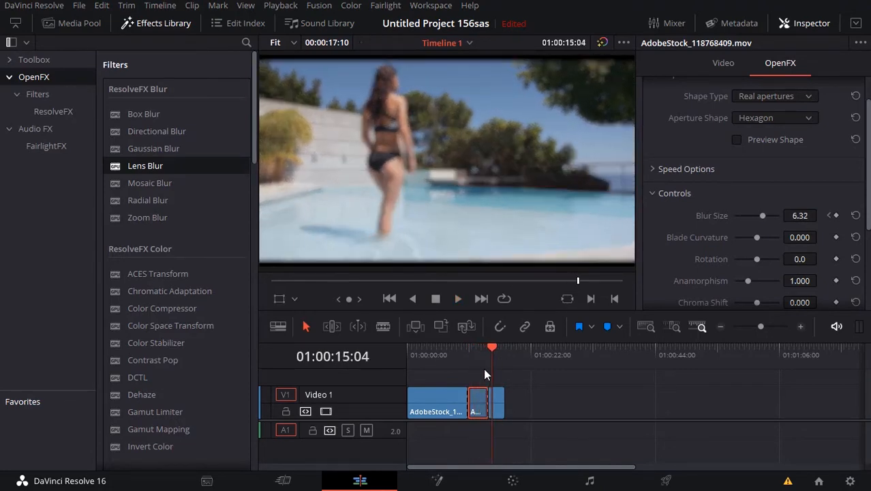
{"action": "left_click_drag", "start_coordinate": [483, 365], "coordinate": [481, 362]}
Step: Disable the Lens Blur effect and delete it from the middle segment
{"action": "scroll", "coordinate": [713, 206], "scroll_direction": "up", "scroll_amount": 2}
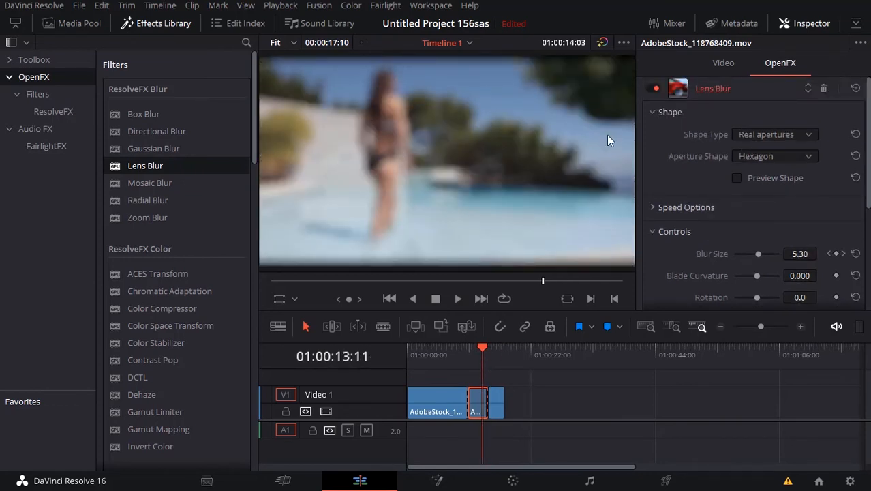
{"action": "left_click", "coordinate": [657, 89]}
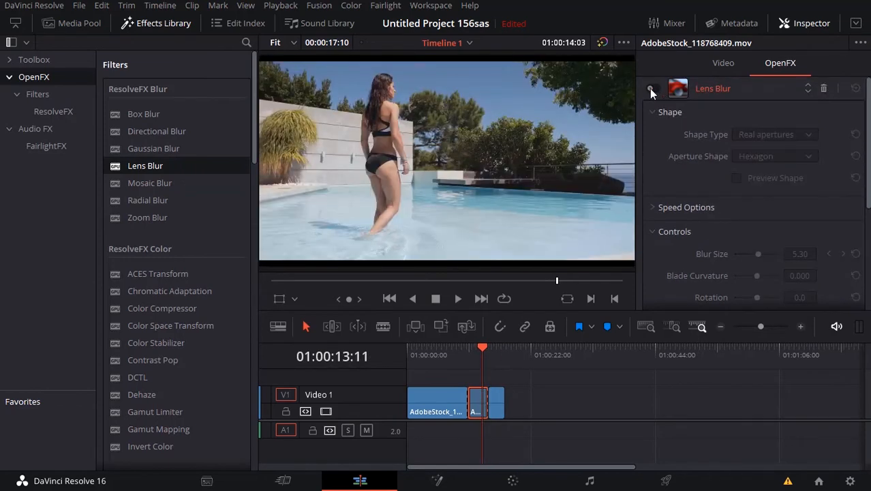
{"action": "left_click", "coordinate": [824, 89]}
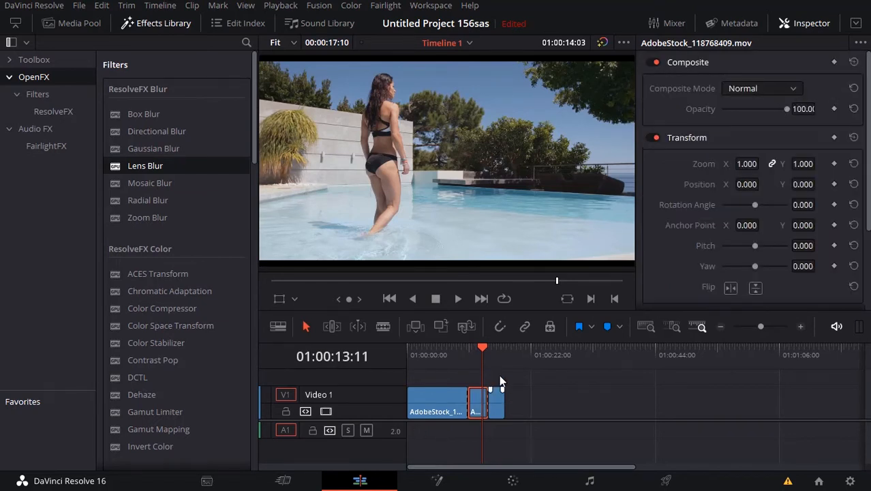
Step: Apply the Pencil Sketch effect from the ResolveFX Stylize group to the middle segment, with the playhead at 01:00:11:19
{"action": "left_click_drag", "start_coordinate": [481, 347], "coordinate": [473, 356]}
{"action": "scroll", "coordinate": [224, 286], "scroll_direction": "down", "scroll_amount": 10}
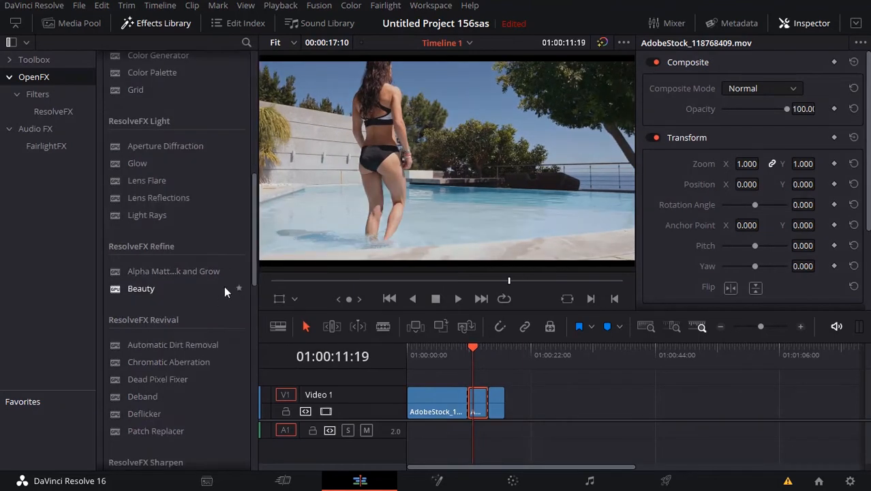
{"action": "scroll", "coordinate": [210, 301], "scroll_direction": "down", "scroll_amount": 8}
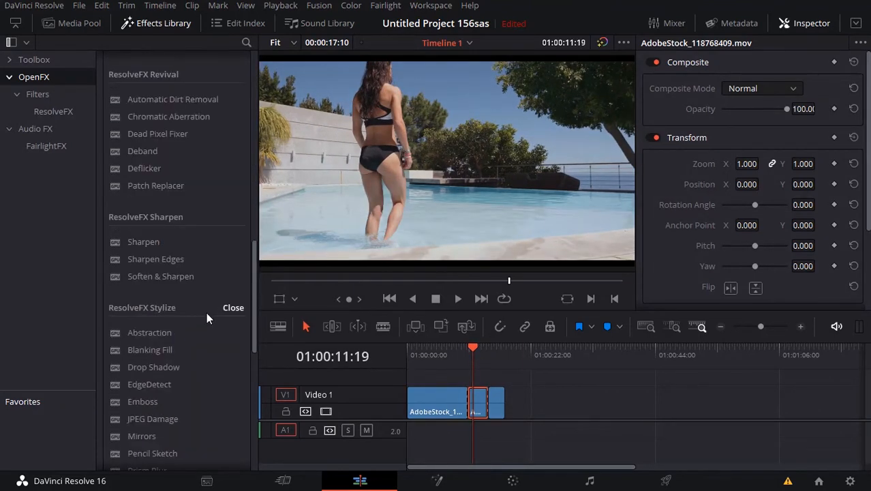
{"action": "scroll", "coordinate": [199, 354], "scroll_direction": "down", "scroll_amount": 5}
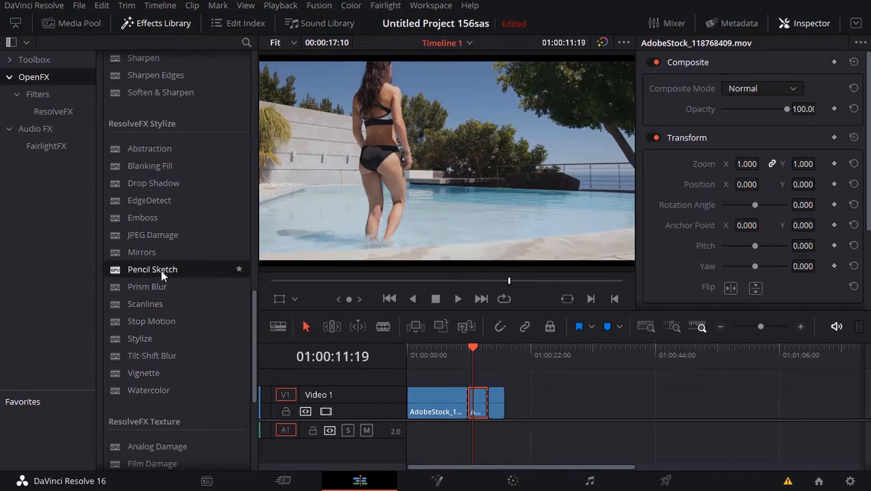
{"action": "mouse_move", "coordinate": [161, 269]}
{"action": "left_mouse_down"}
{"action": "mouse_move", "coordinate": [240, 271]}
{"action": "mouse_move", "coordinate": [481, 400]}
{"action": "left_mouse_up"}
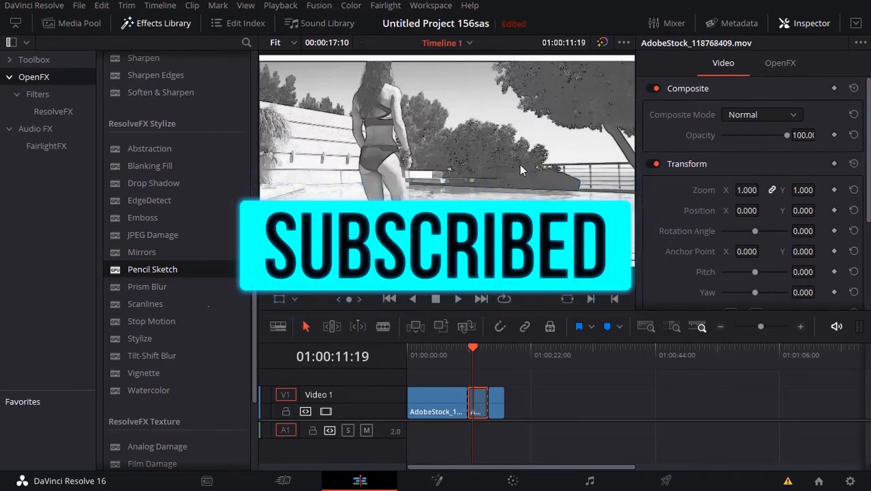
Step: Enable Color Sketch for the Pencil Sketch effect and set Stroke Strength to 2.795 and Stroke Length to 0.544
{"action": "left_click", "coordinate": [780, 63]}
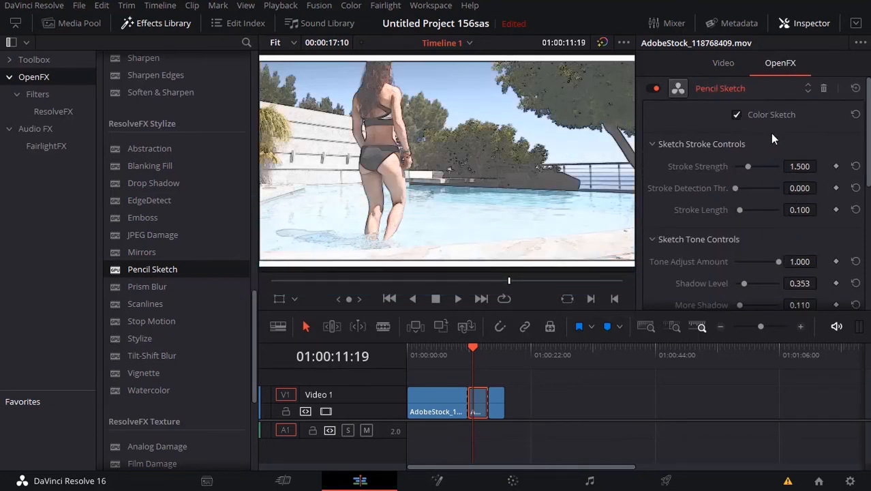
{"action": "left_click_drag", "start_coordinate": [749, 167], "coordinate": [760, 166]}
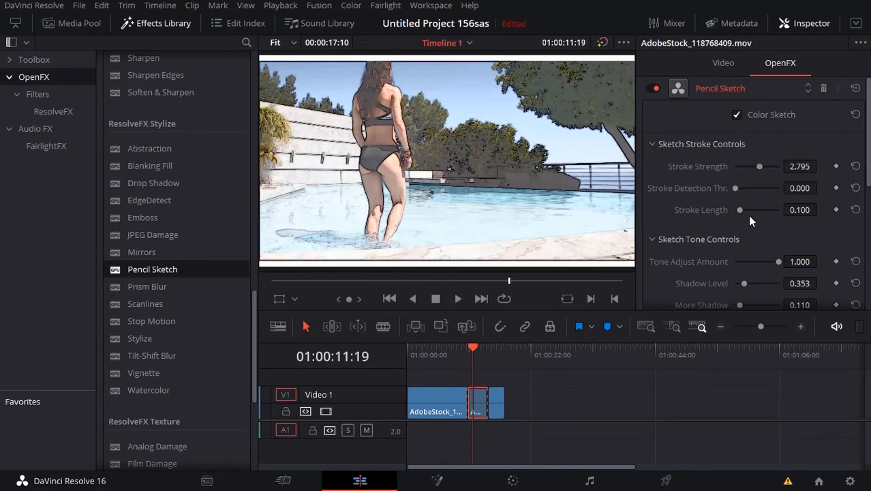
{"action": "left_click_drag", "start_coordinate": [741, 210], "coordinate": [758, 211]}
{"action": "scroll", "coordinate": [746, 229], "scroll_direction": "down", "scroll_amount": 5}
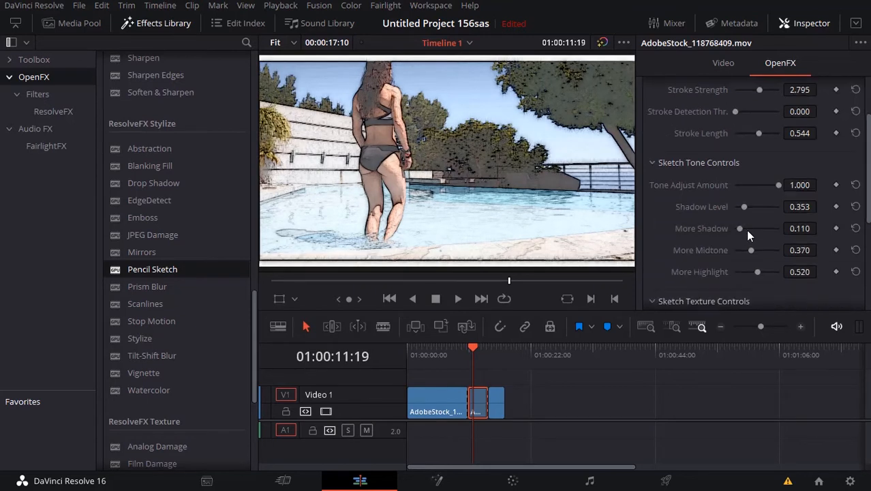
Step: Set the Pencil Sketch effect's Global Blend to 0.426
{"action": "scroll", "coordinate": [750, 259], "scroll_direction": "down", "scroll_amount": 1}
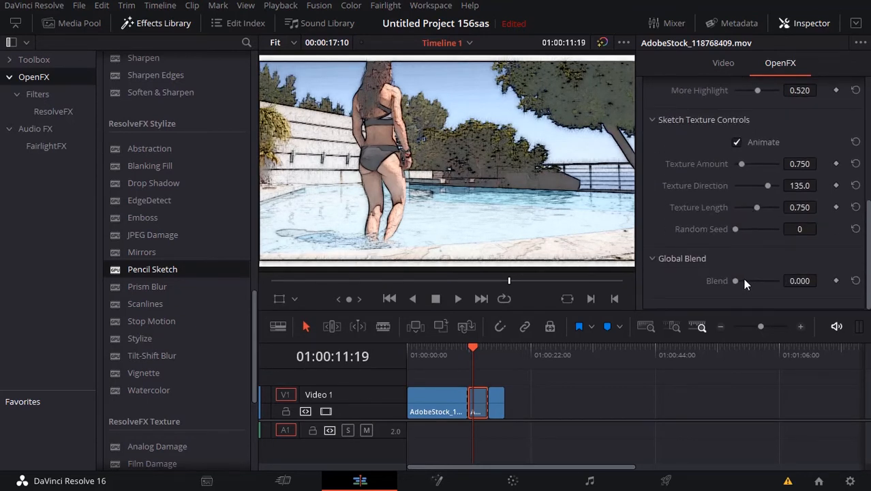
{"action": "left_click_drag", "start_coordinate": [745, 281], "coordinate": [755, 281]}
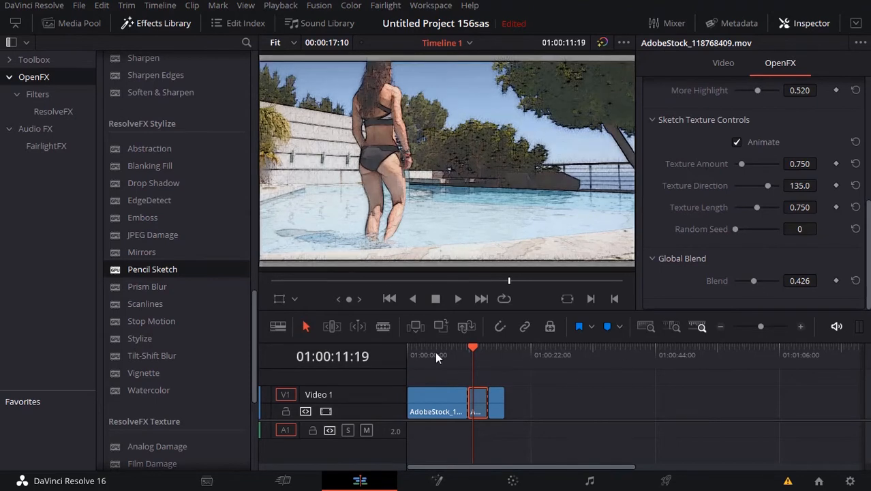
Step: Animate the Pencil Sketch Global Blend with keyframes from 1.000 at 01:00:11:13 to 0.000 at 01:00:13:08
{"action": "left_click", "coordinate": [471, 353]}
{"action": "scroll", "coordinate": [758, 223], "scroll_direction": "up", "scroll_amount": 10}
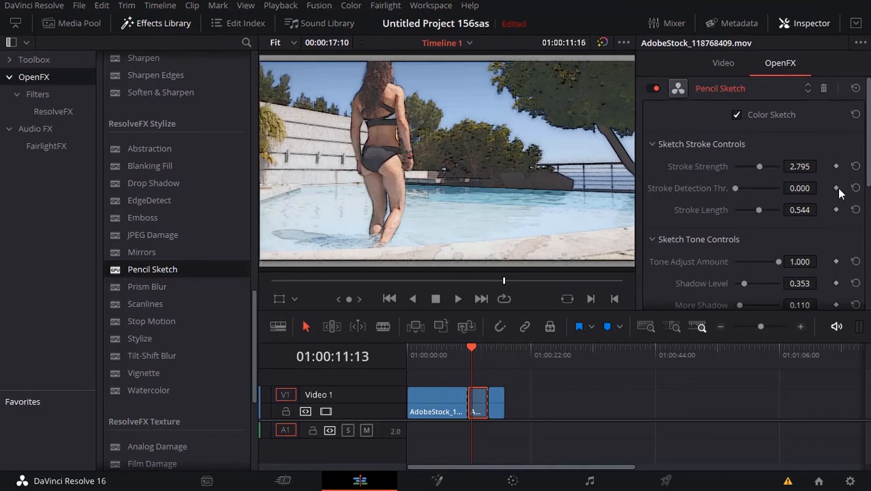
{"action": "mouse_move", "coordinate": [759, 164]}
{"action": "left_mouse_down"}
{"action": "mouse_move", "coordinate": [724, 167]}
{"action": "mouse_move", "coordinate": [758, 165]}
{"action": "left_mouse_up"}
{"action": "scroll", "coordinate": [740, 193], "scroll_direction": "down", "scroll_amount": 6}
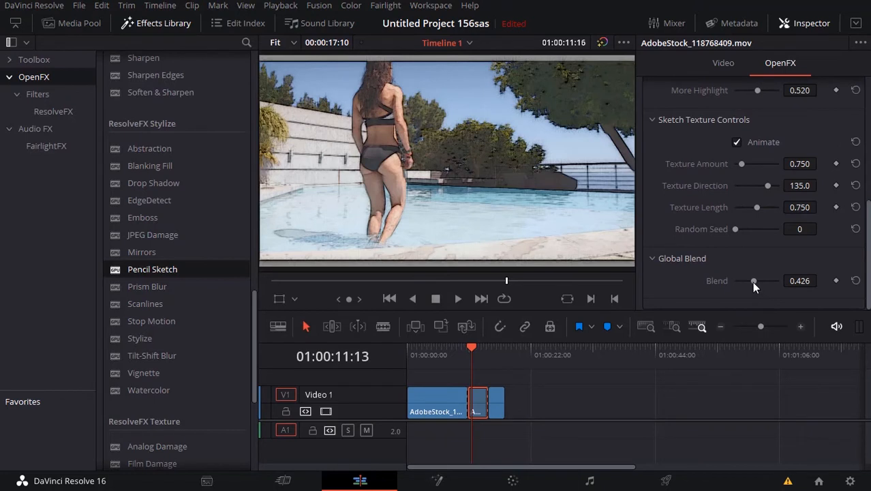
{"action": "left_click", "coordinate": [811, 280]}
{"action": "type", "text": "1"}
{"action": "key", "text": "Return"}
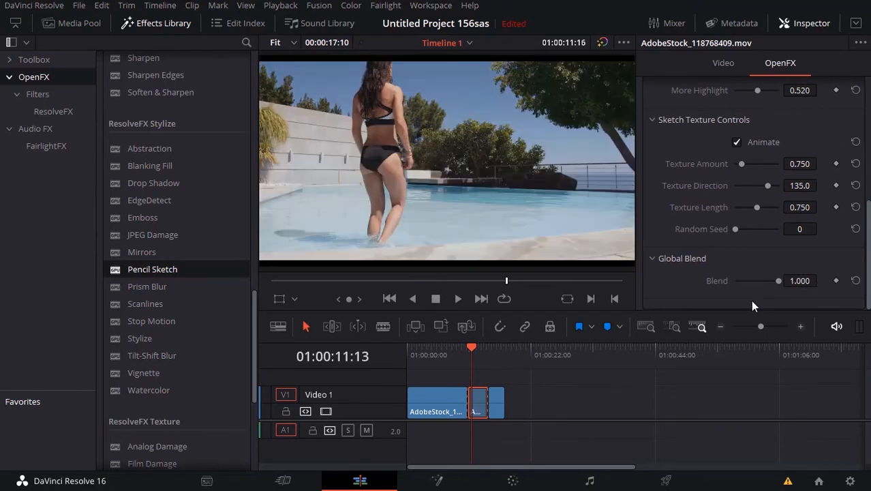
{"action": "left_click", "coordinate": [836, 280]}
{"action": "left_click_drag", "start_coordinate": [472, 349], "coordinate": [482, 351]}
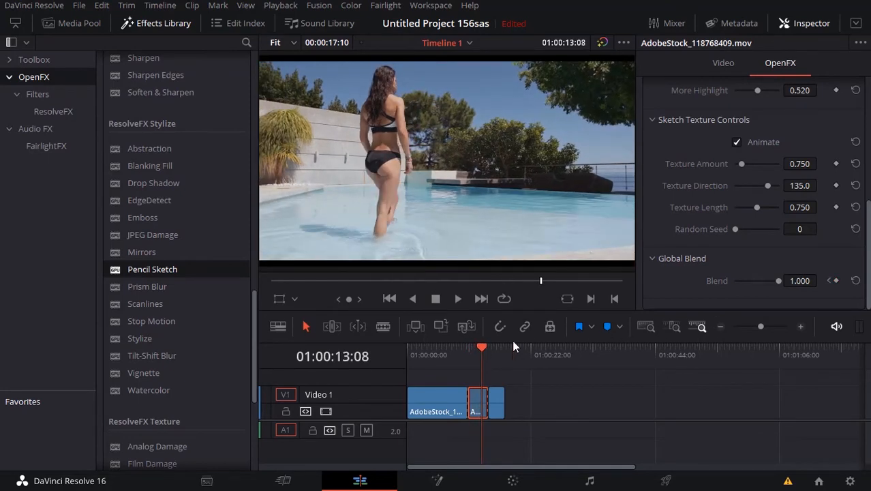
{"action": "left_click_drag", "start_coordinate": [779, 282], "coordinate": [694, 285]}
Step: Play back the middle segment repeatedly from its start to review the animated Pencil Sketch blend
{"action": "left_click_drag", "start_coordinate": [486, 350], "coordinate": [469, 356]}
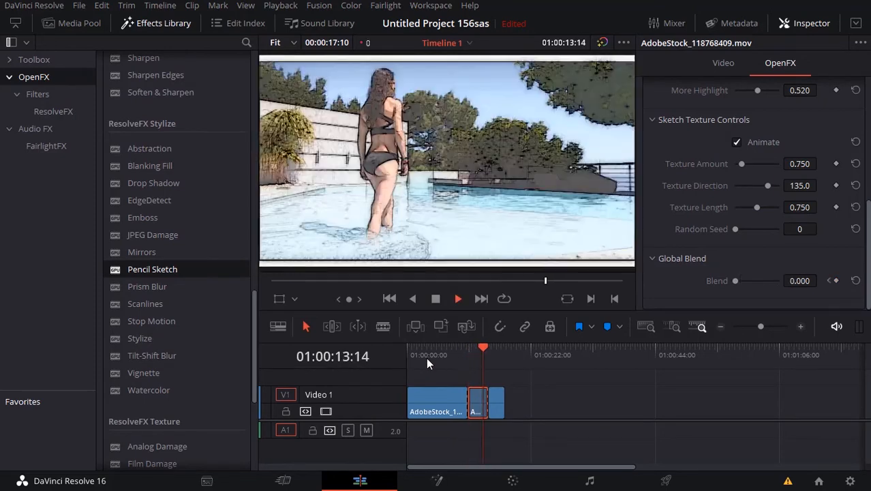
{"action": "left_click_drag", "start_coordinate": [475, 355], "coordinate": [469, 343]}
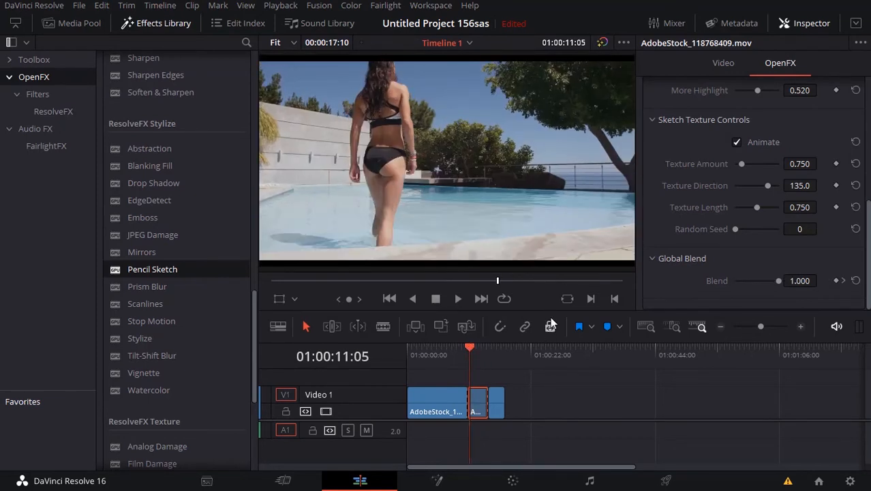
{"action": "key", "text": "space"}
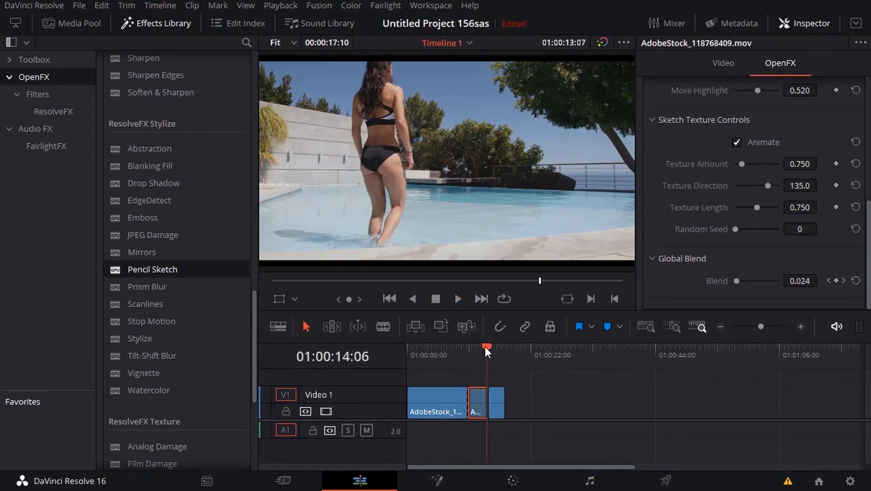
{"action": "left_click_drag", "start_coordinate": [484, 345], "coordinate": [470, 347]}
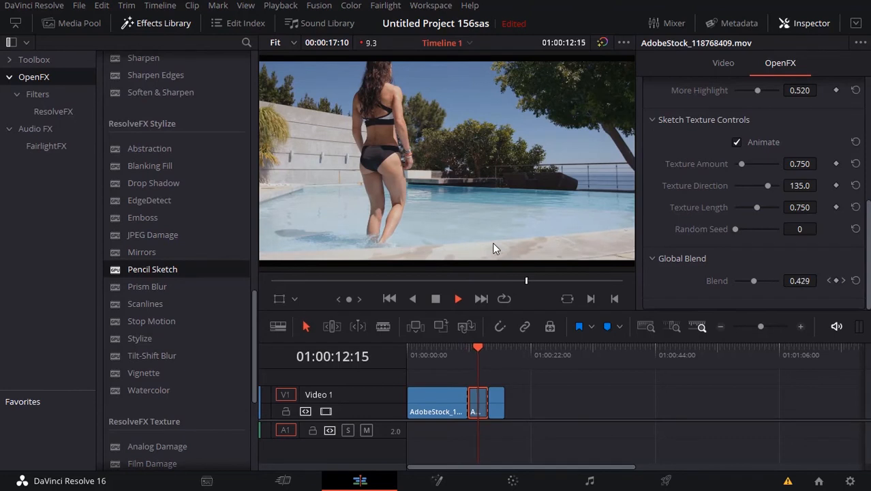
{"action": "left_click_drag", "start_coordinate": [476, 354], "coordinate": [468, 358]}
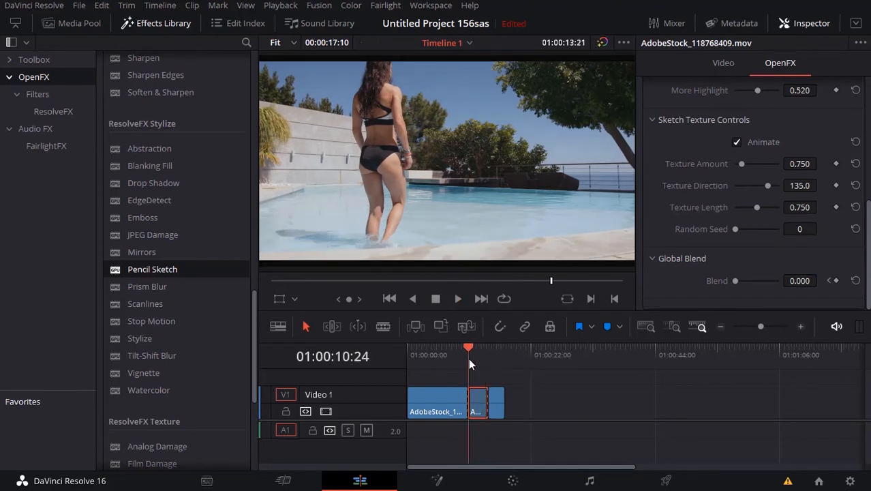
{"action": "key", "text": "space"}
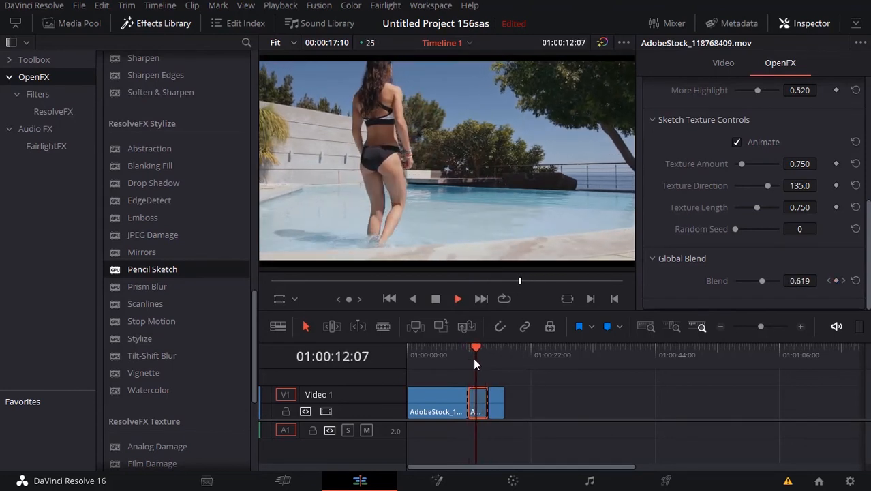
{"action": "left_click_drag", "start_coordinate": [476, 358], "coordinate": [469, 361]}
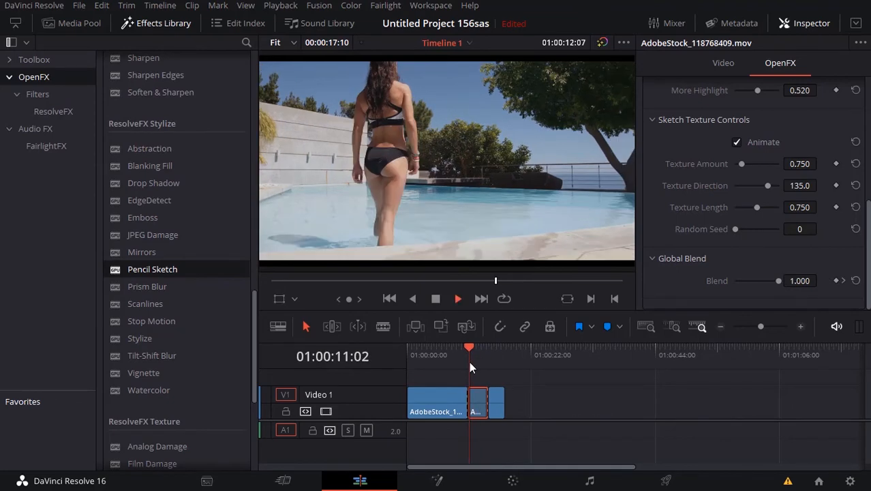
{"action": "key", "text": "space"}
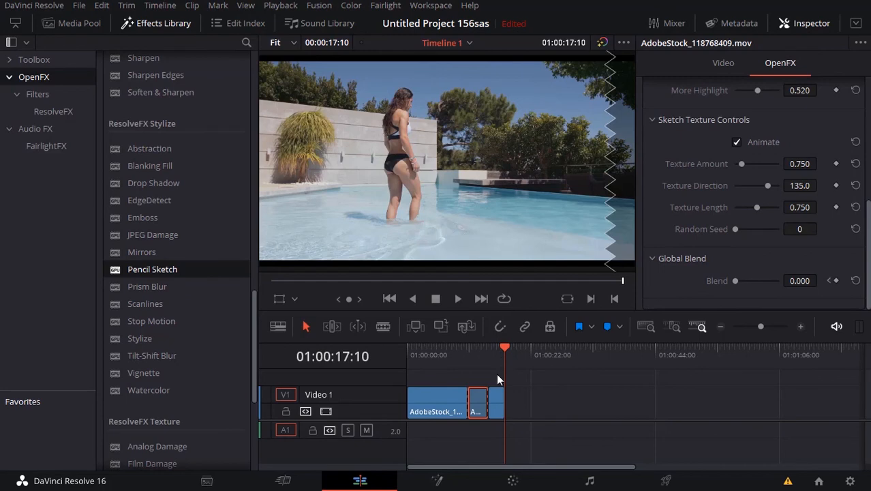
Step: Browse the effects list, view the OpenFX library on the Color page, and return to the Edit page
{"action": "scroll", "coordinate": [182, 171], "scroll_direction": "up", "scroll_amount": 5}
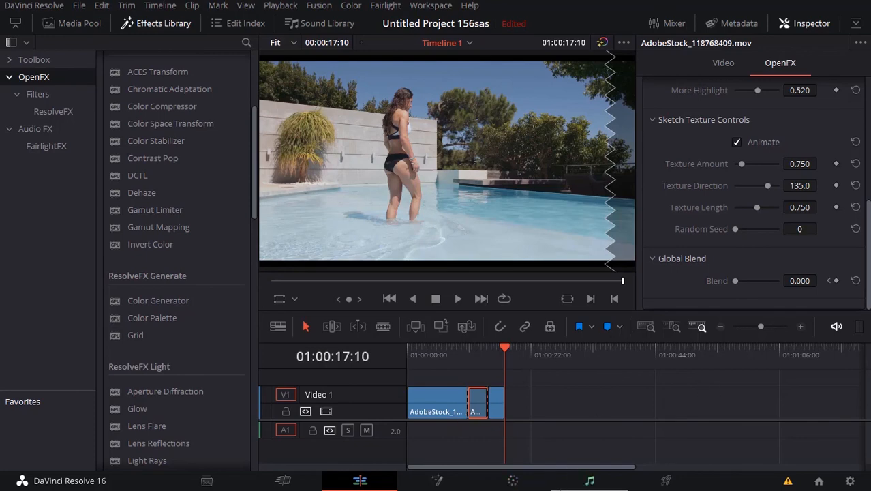
{"action": "left_click", "coordinate": [513, 481]}
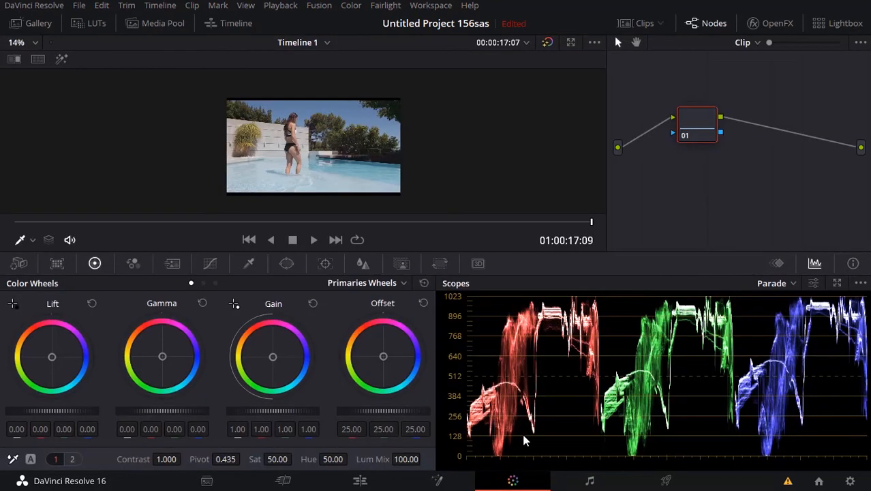
{"action": "left_click", "coordinate": [770, 23]}
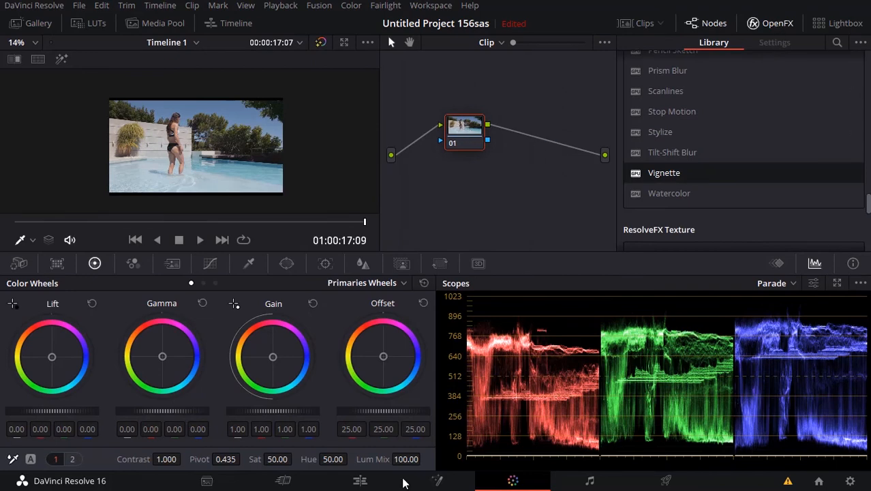
{"action": "left_click", "coordinate": [360, 481]}
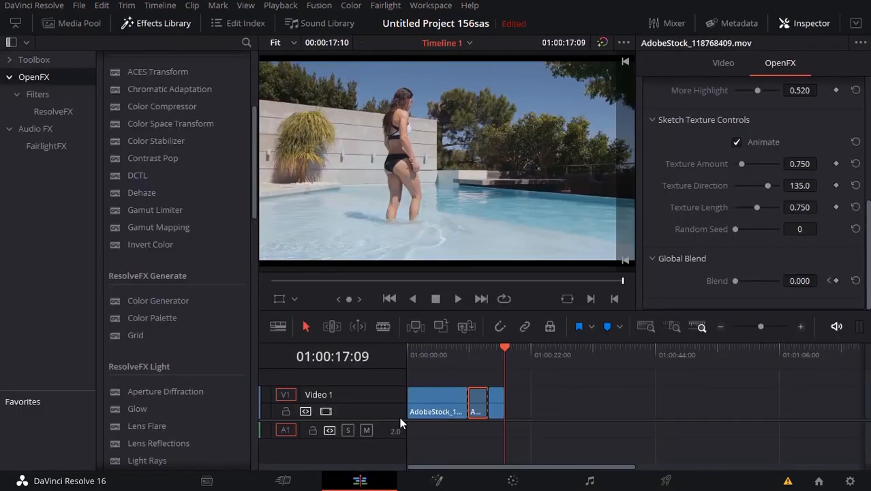